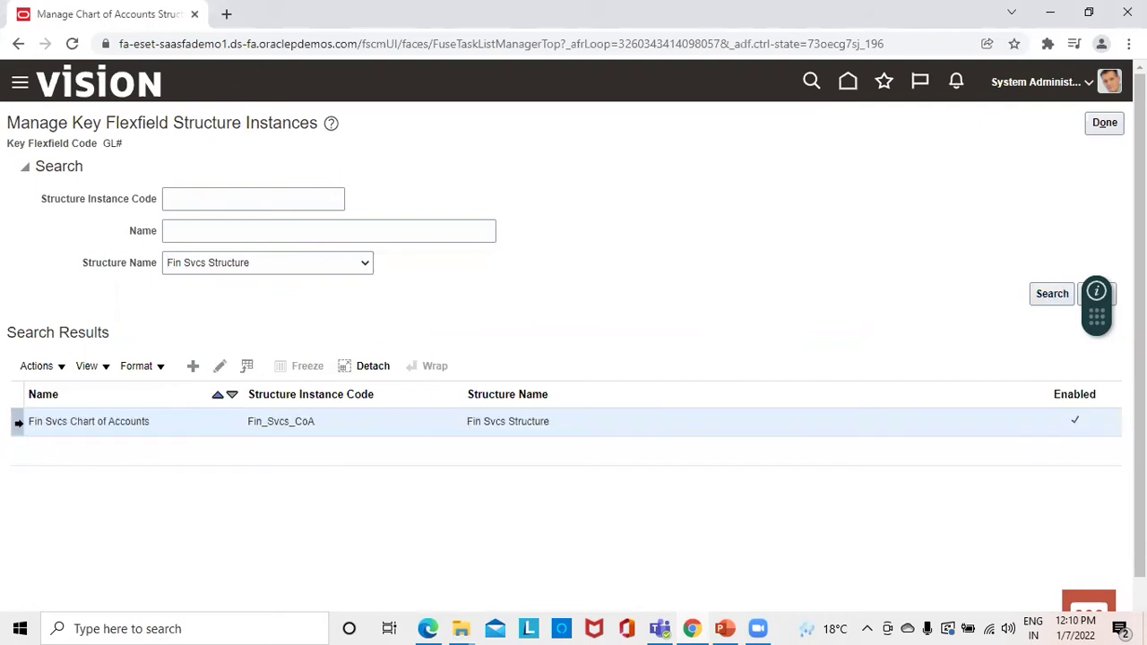
Review the Fin Svcs Chart of Accounts structure instance, leave it without saving, and return to the implementation project.
{"action": "left_click", "coordinate": [220, 365]}
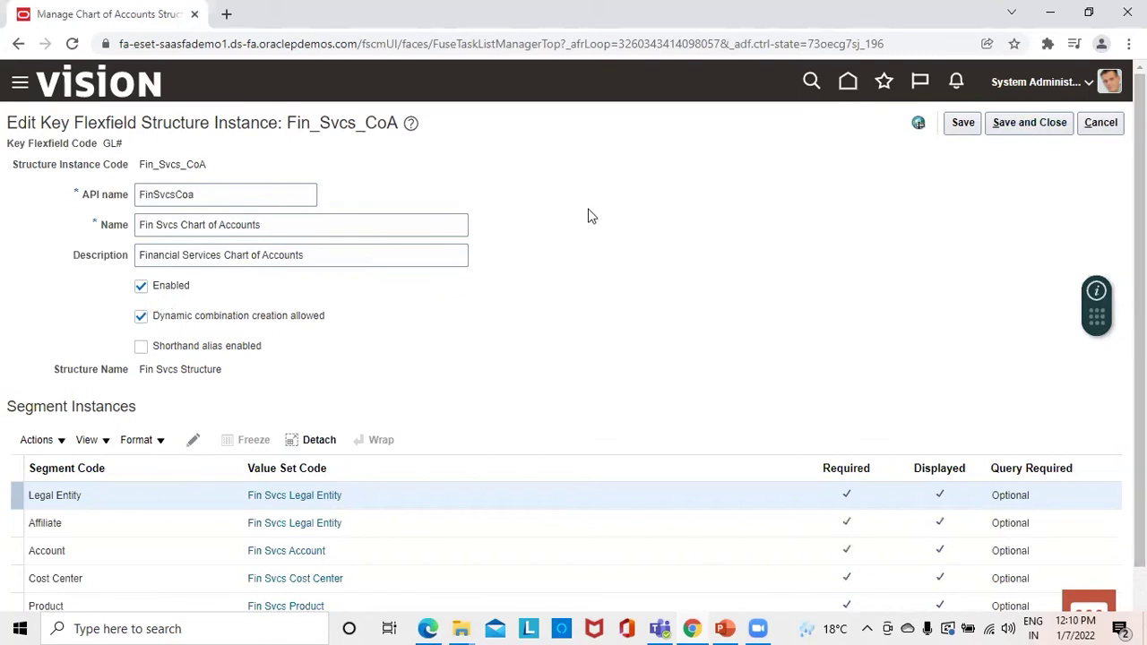
{"action": "left_click", "coordinate": [1093, 125]}
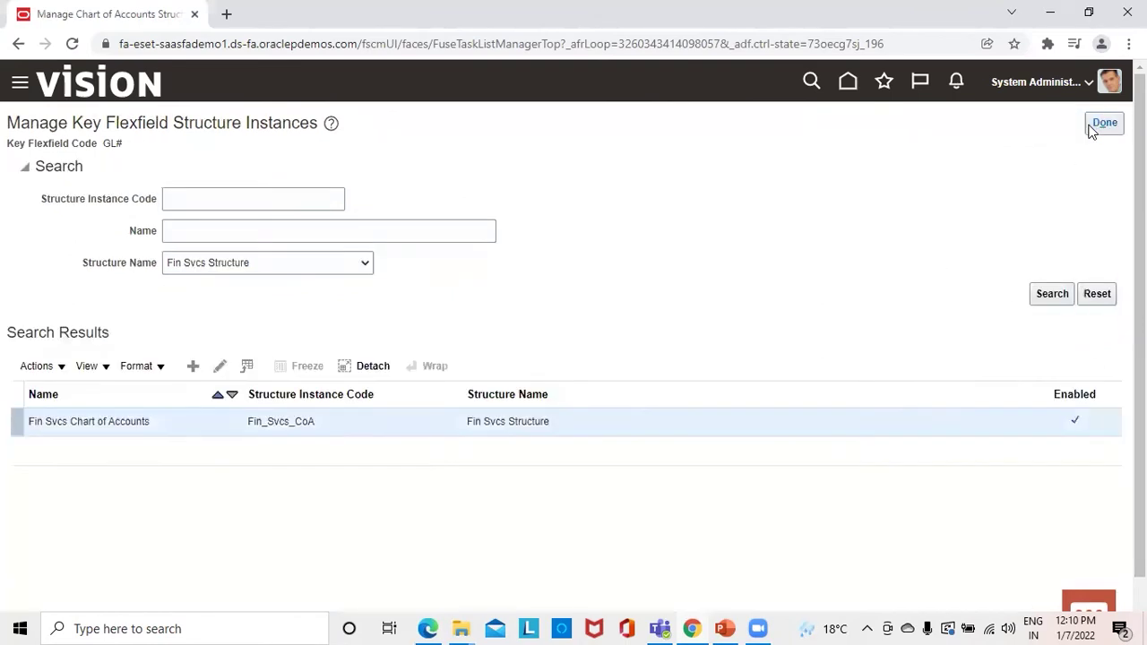
{"action": "left_click", "coordinate": [1097, 125]}
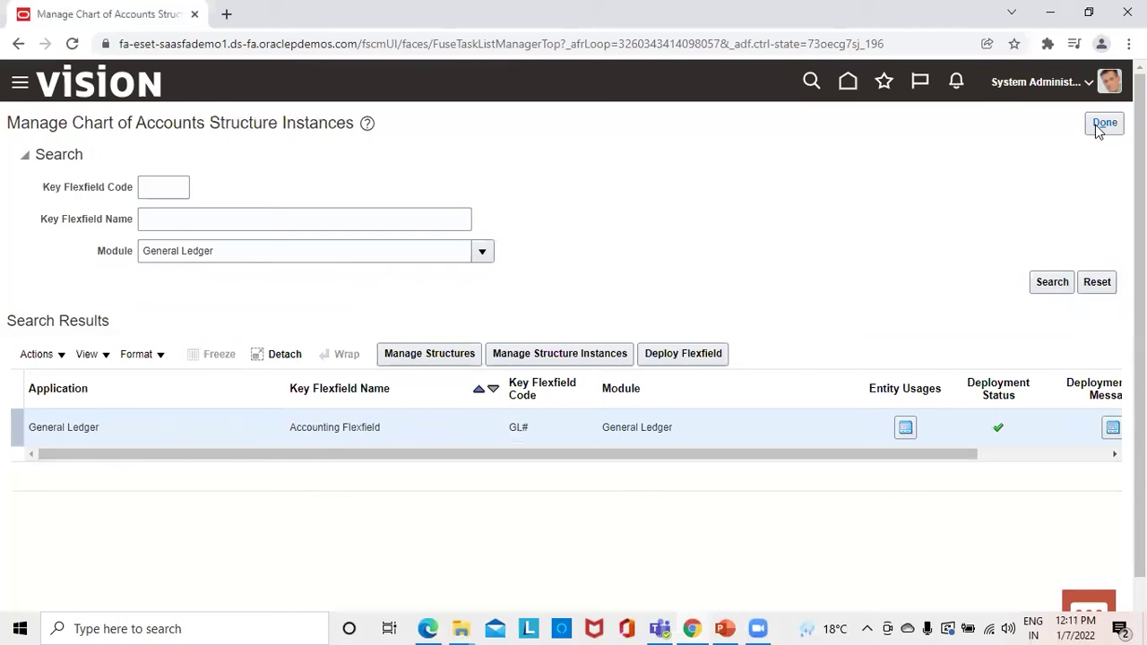
{"action": "left_click", "coordinate": [1106, 123]}
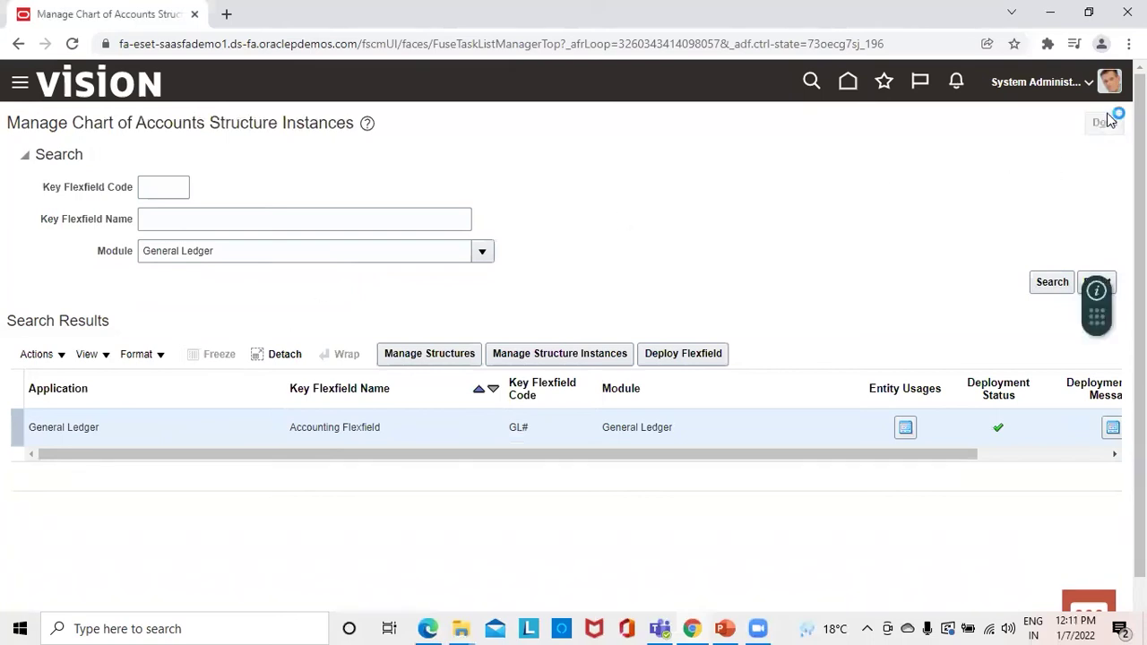
Search the project's tasks for MANAGE ACCOUNT COMBINATIONS and open the Manage Account Combinations task.
{"action": "left_click", "coordinate": [151, 352]}
{"action": "key", "text": "End"}
{"action": "key", "text": "BackSpace"}
{"action": "key", "text": "BackSpace"}
{"action": "key", "text": "BackSpace"}
{"action": "key", "text": "BackSpace"}
{"action": "key", "text": "BackSpace"}
{"action": "key", "text": "BackSpace"}
{"action": "key", "text": "BackSpace"}
{"action": "key", "text": "BackSpace"}
{"action": "key", "text": "BackSpace"}
{"action": "key", "text": "BackSpace"}
{"action": "key", "text": "BackSpace"}
{"action": "key", "text": "BackSpace"}
{"action": "key", "text": "BackSpace"}
{"action": "key", "text": "BackSpace"}
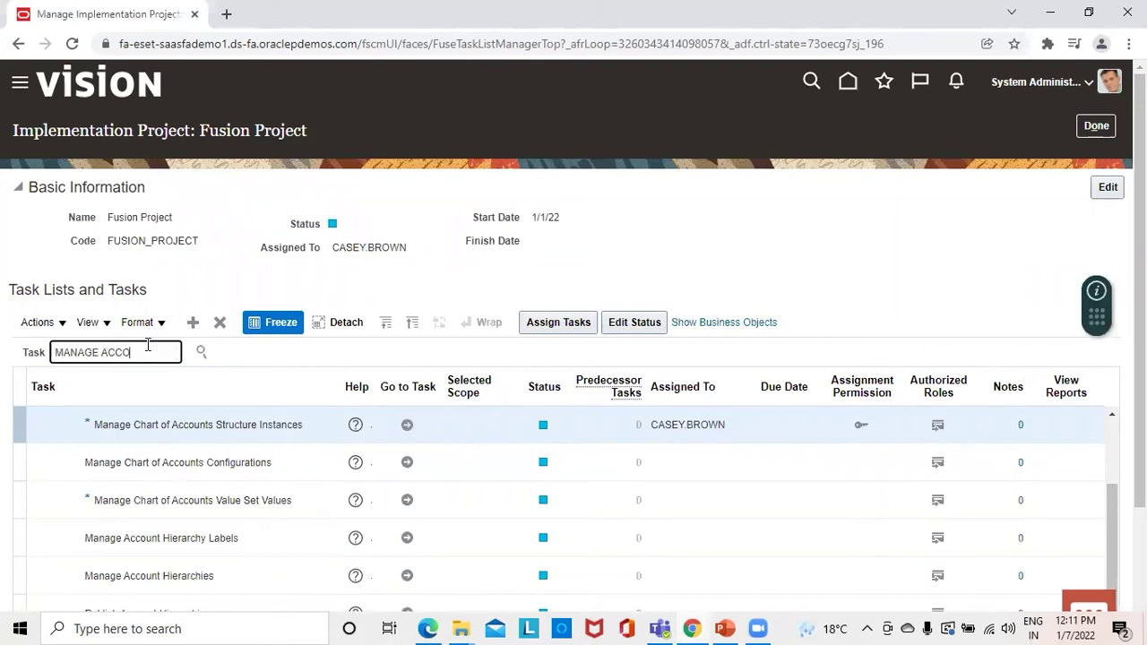
{"action": "type", "text": "BINATIONS"}
{"action": "key", "text": "Return"}
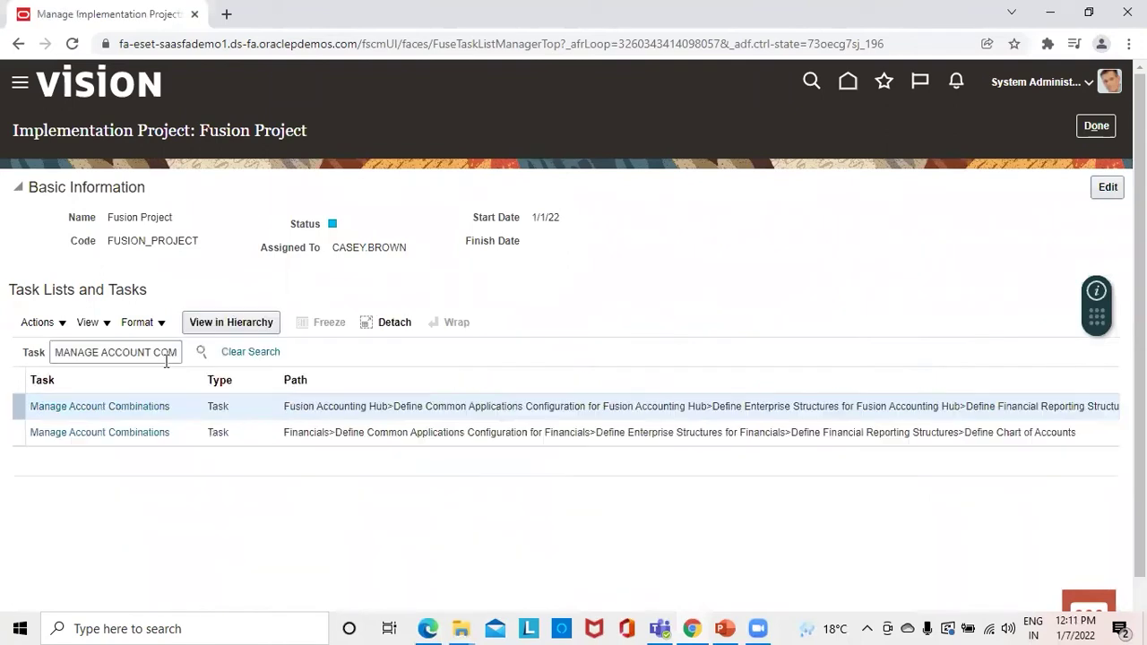
{"action": "left_click", "coordinate": [141, 407]}
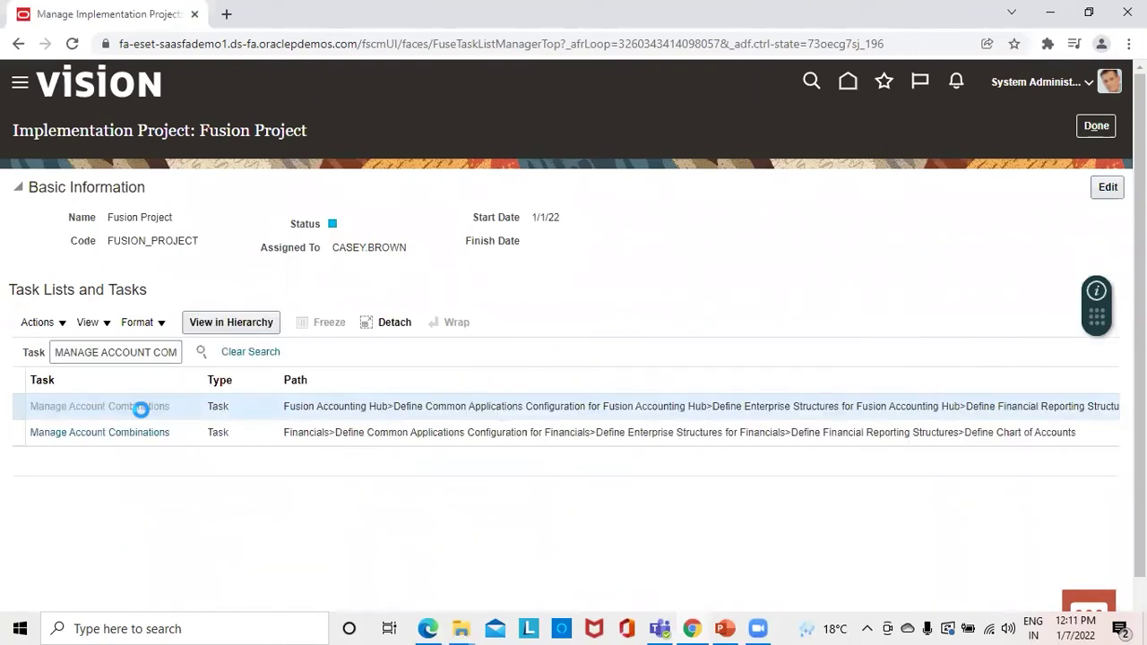
{"action": "left_click", "coordinate": [408, 546]}
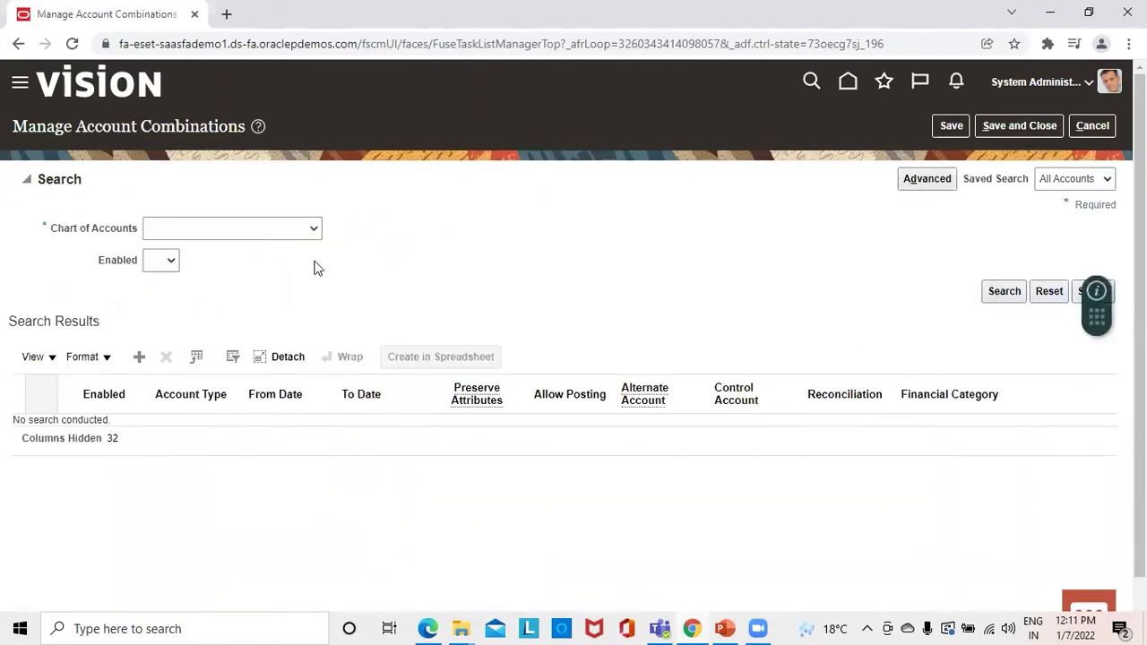
Search for the account combinations of the Fin Svcs Chart of Accounts.
{"action": "left_click", "coordinate": [315, 231]}
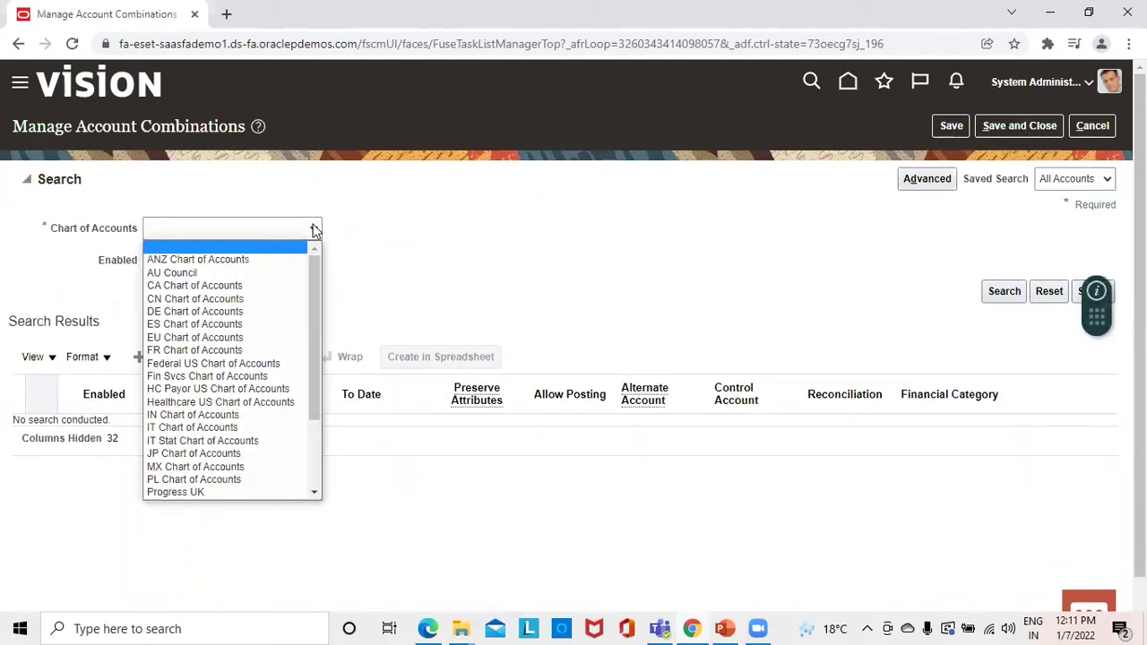
{"action": "left_click", "coordinate": [211, 378]}
{"action": "left_click", "coordinate": [995, 293]}
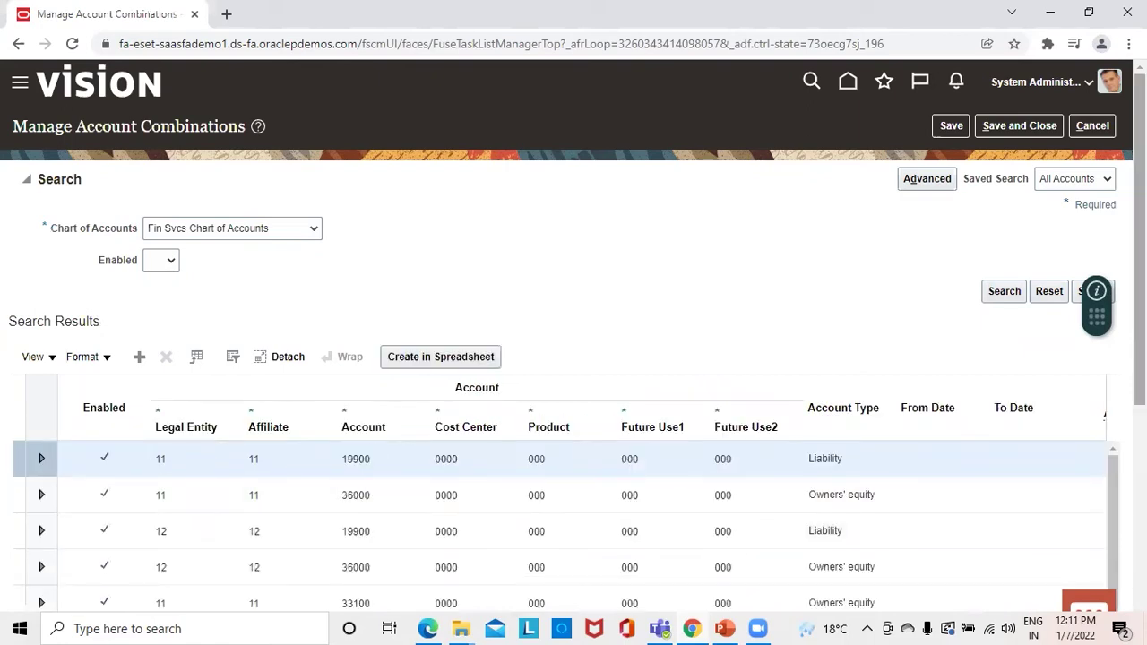
Look through the listed Fin Svcs account combinations, expanding and collapsing the details of the first one.
{"action": "scroll", "coordinate": [371, 448], "scroll_direction": "down", "scroll_amount": 1}
{"action": "scroll", "coordinate": [1108, 422], "scroll_direction": "down", "scroll_amount": 2}
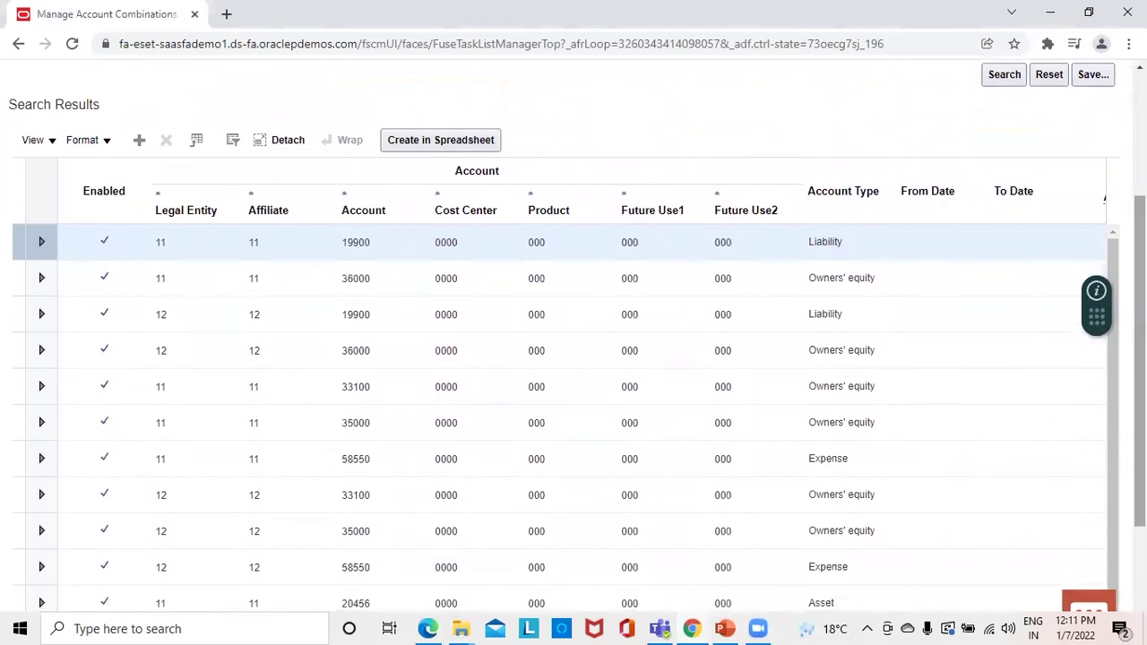
{"action": "mouse_move", "coordinate": [1104, 414]}
{"action": "left_mouse_down"}
{"action": "mouse_move", "coordinate": [1107, 449]}
{"action": "mouse_move", "coordinate": [1111, 397]}
{"action": "left_mouse_up"}
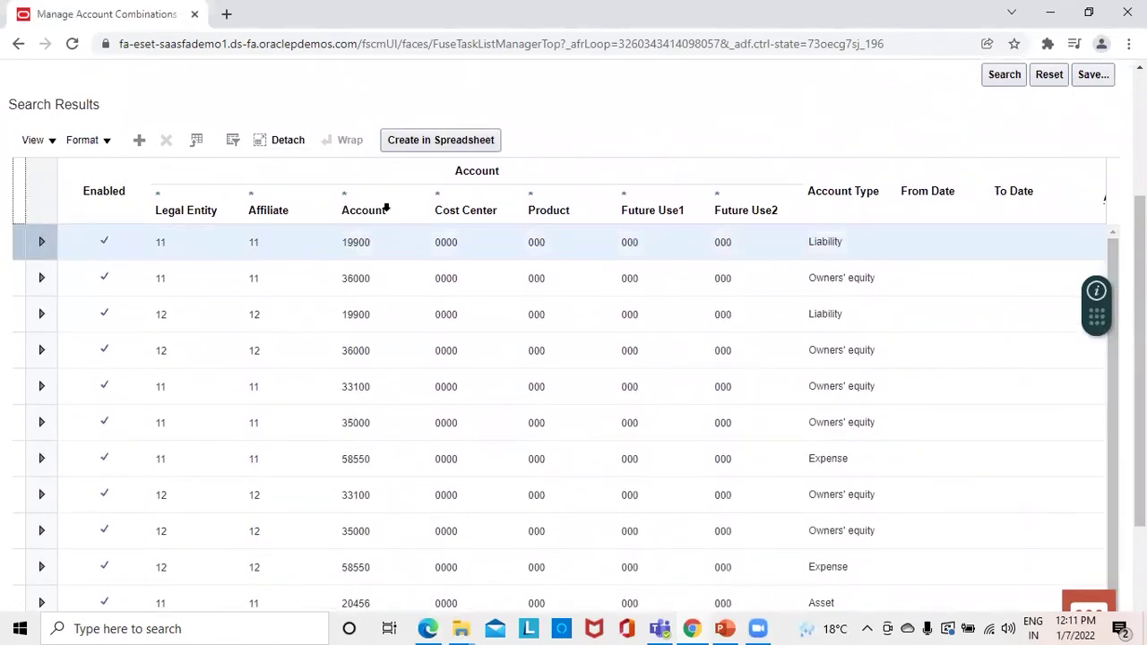
{"action": "left_click", "coordinate": [42, 240]}
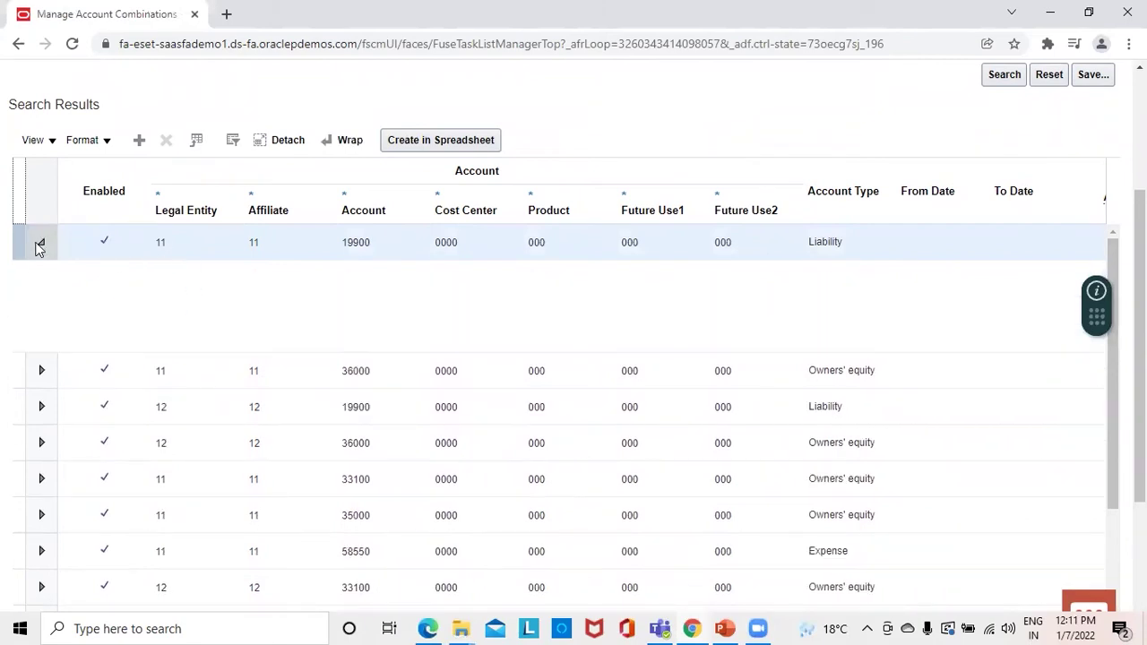
{"action": "left_click", "coordinate": [41, 242]}
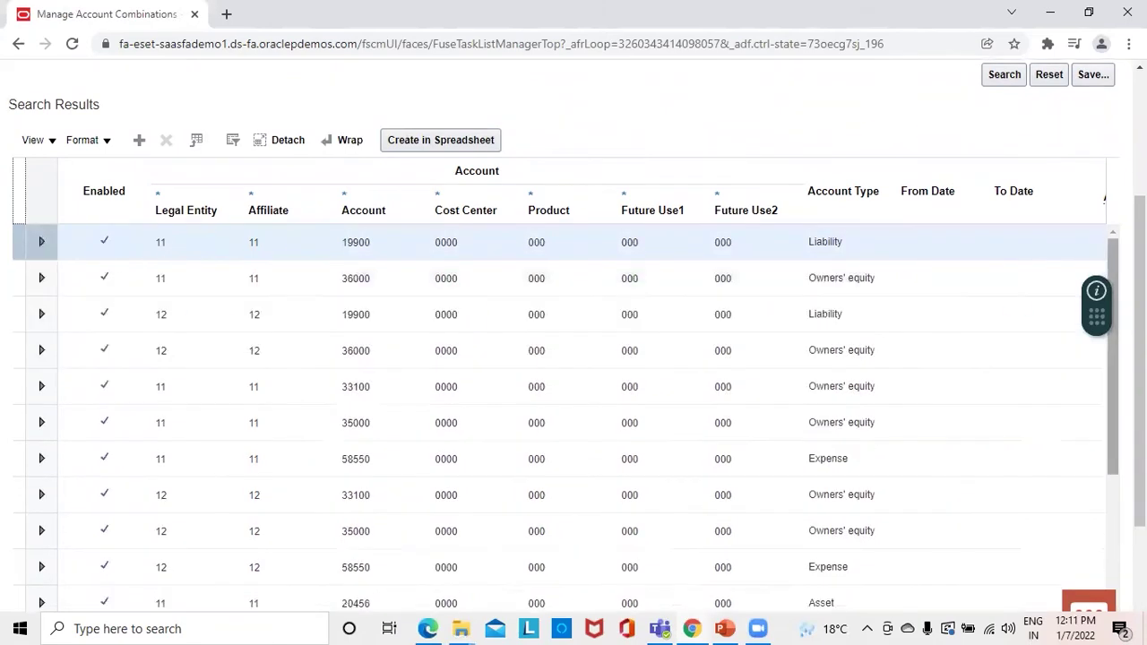
{"action": "scroll", "coordinate": [935, 384], "scroll_direction": "up", "scroll_amount": 3}
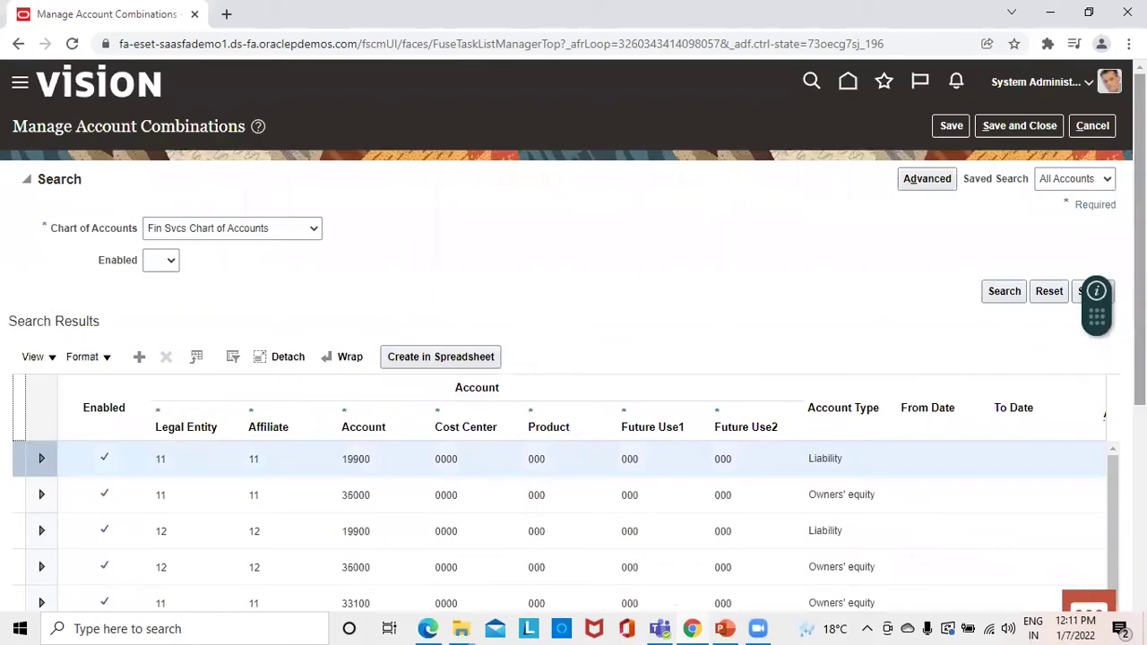
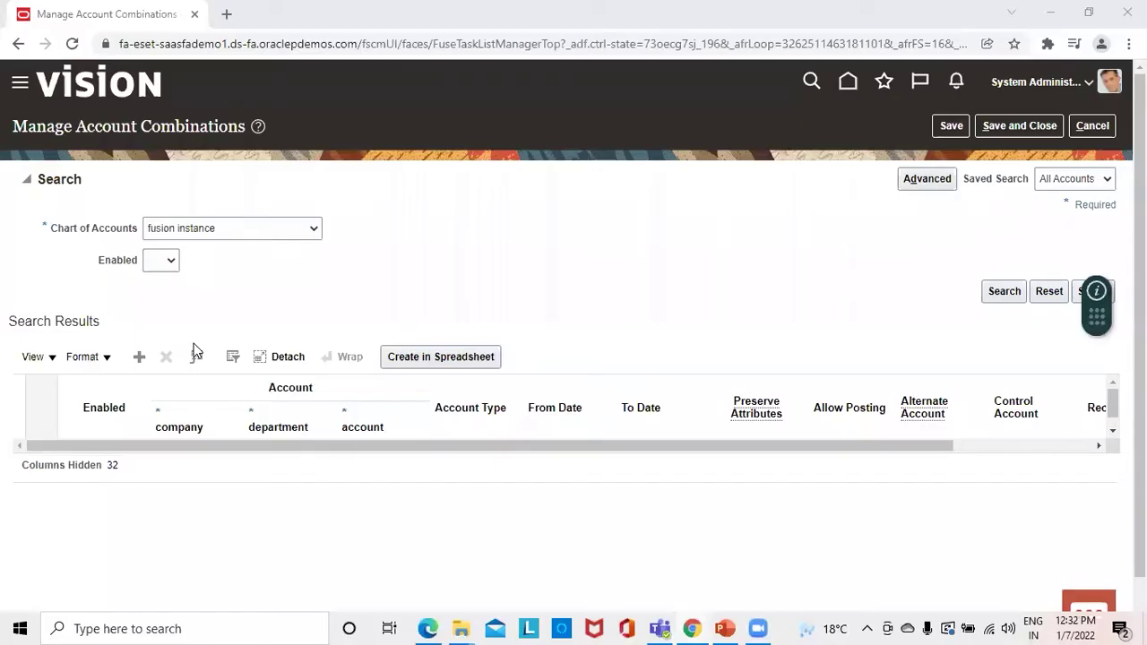
Search for existing account combinations with fusion instance as the chart of accounts.
{"action": "left_click", "coordinate": [314, 230]}
{"action": "scroll", "coordinate": [269, 286], "scroll_direction": "up", "scroll_amount": 1}
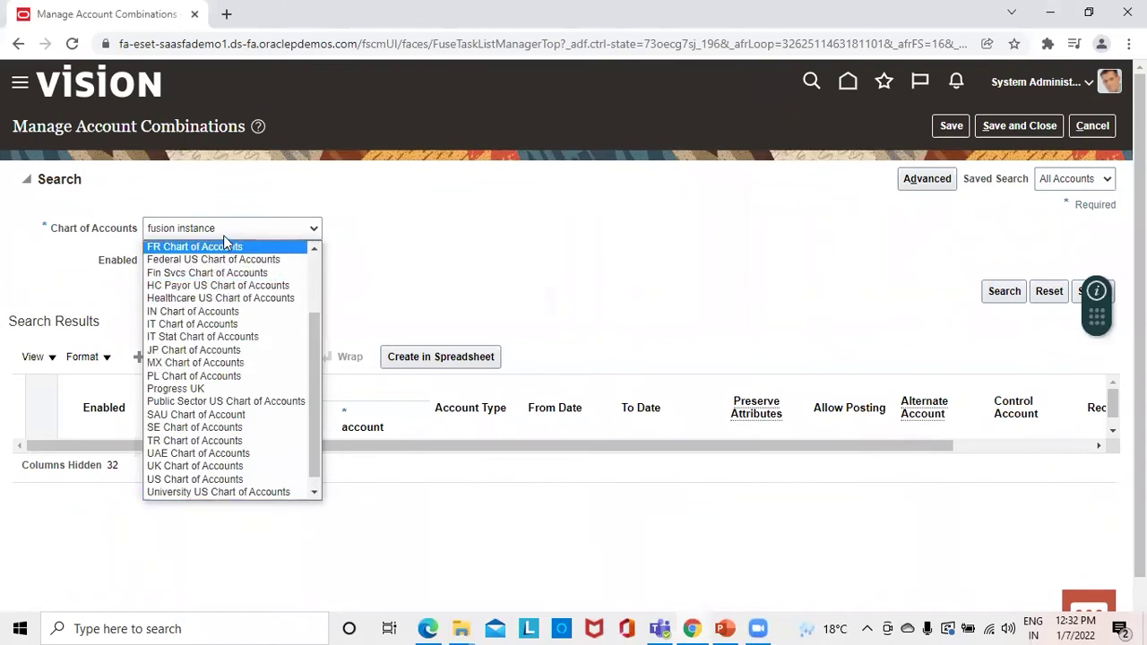
{"action": "left_click", "coordinate": [270, 227]}
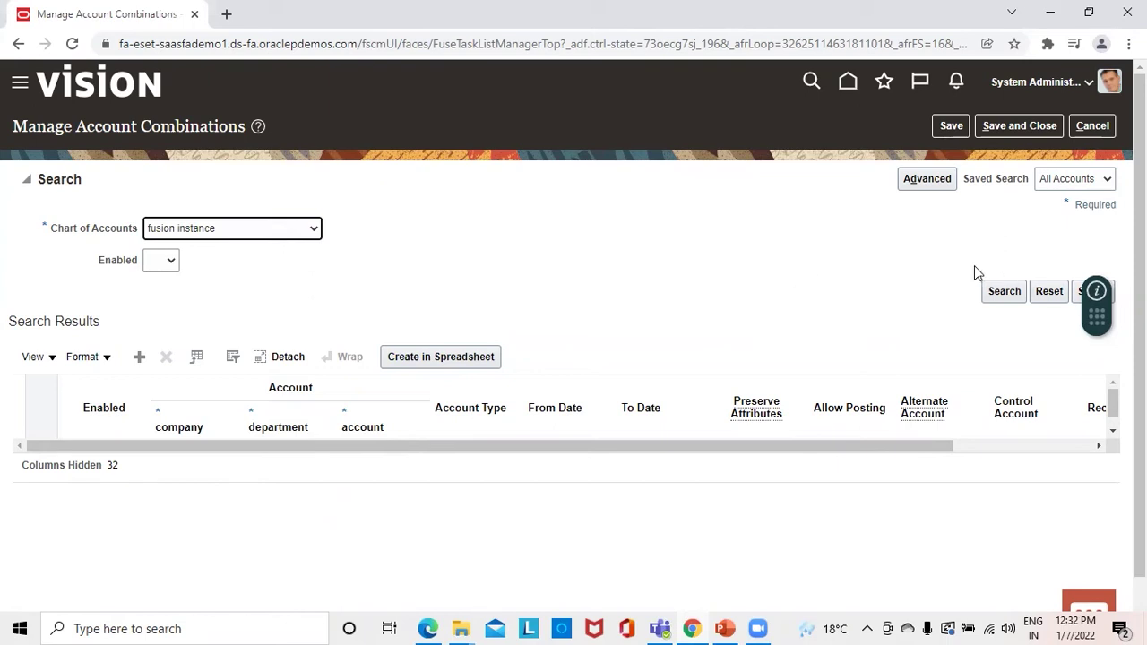
{"action": "left_click", "coordinate": [994, 295]}
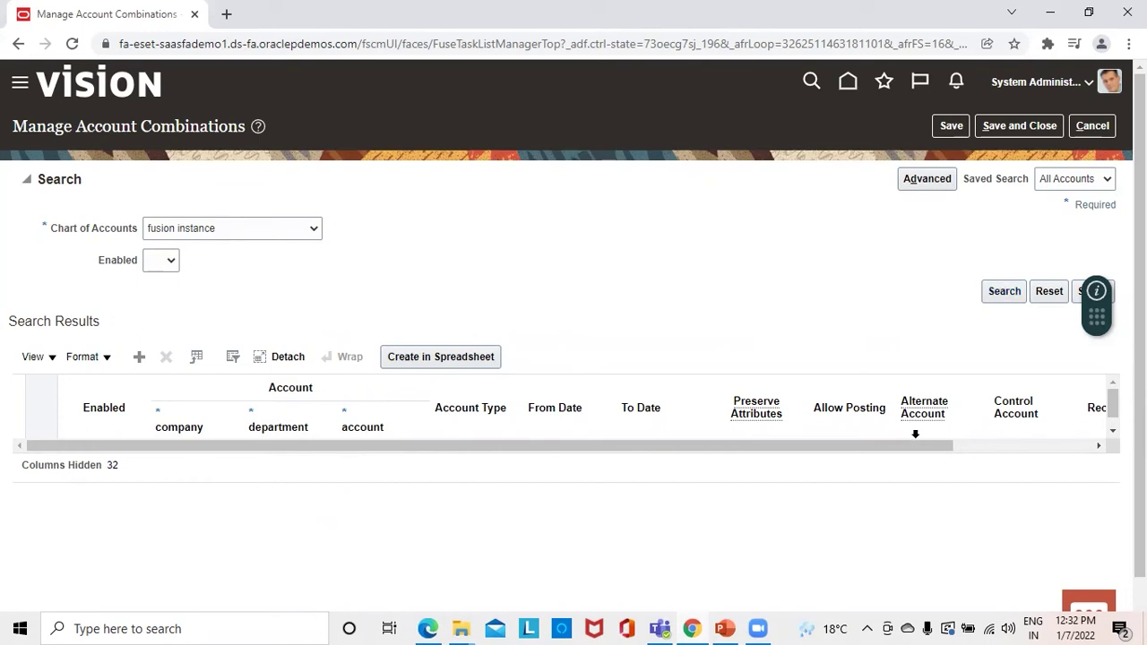
Add a new account combination row with company 10 and department 000.
{"action": "left_click", "coordinate": [139, 359]}
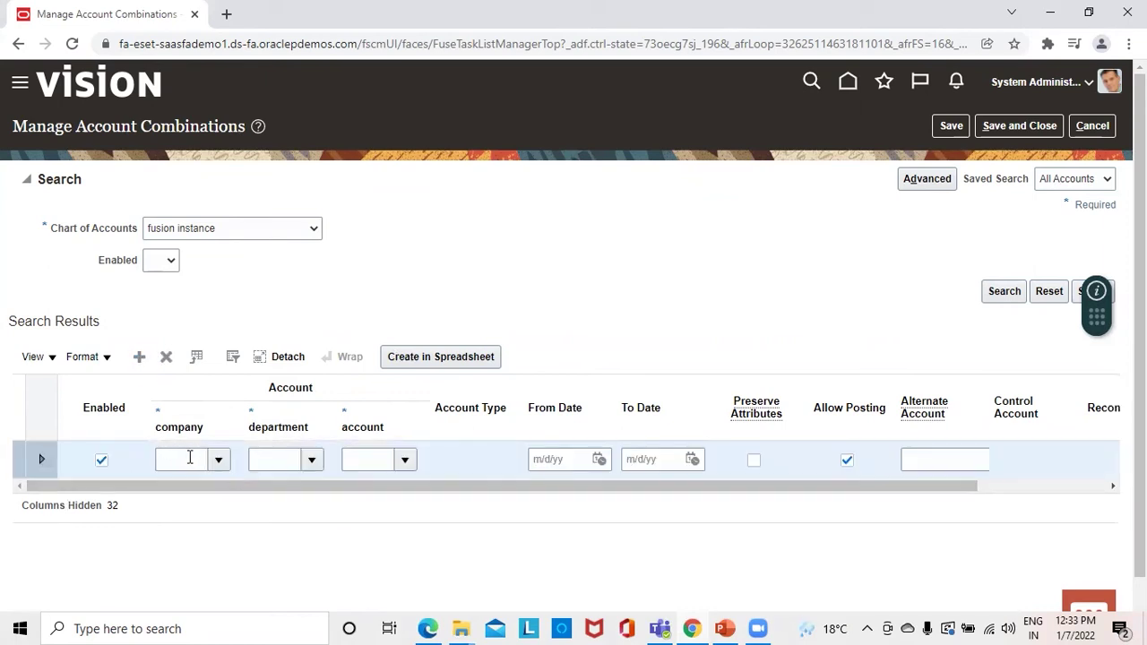
{"action": "left_click", "coordinate": [217, 459]}
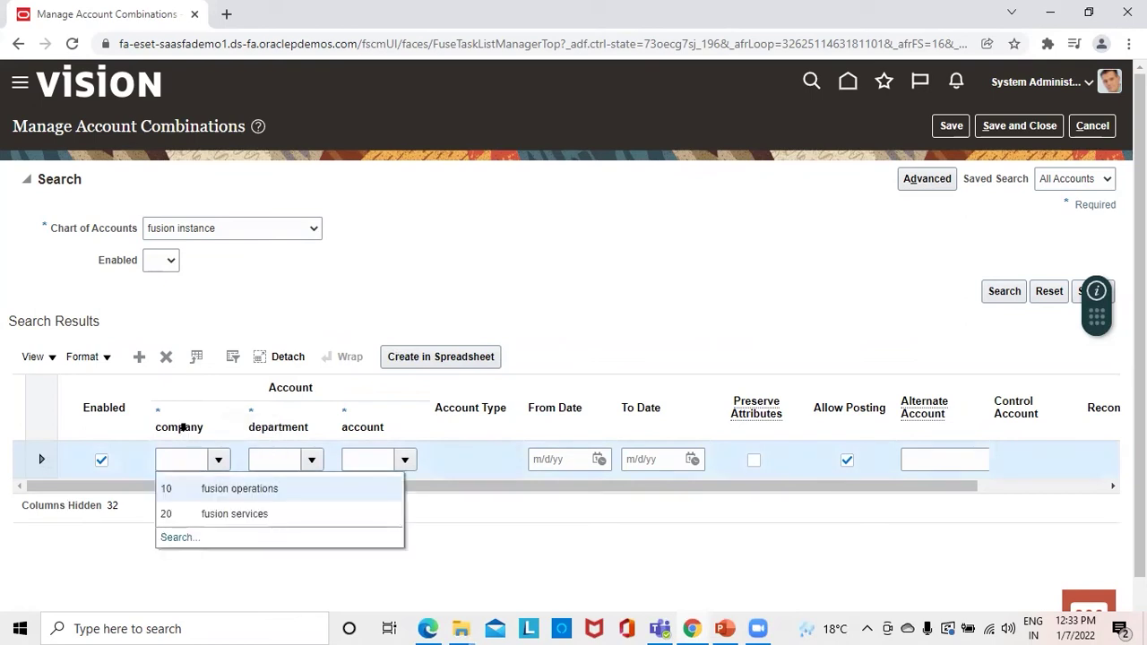
{"action": "left_click", "coordinate": [188, 497]}
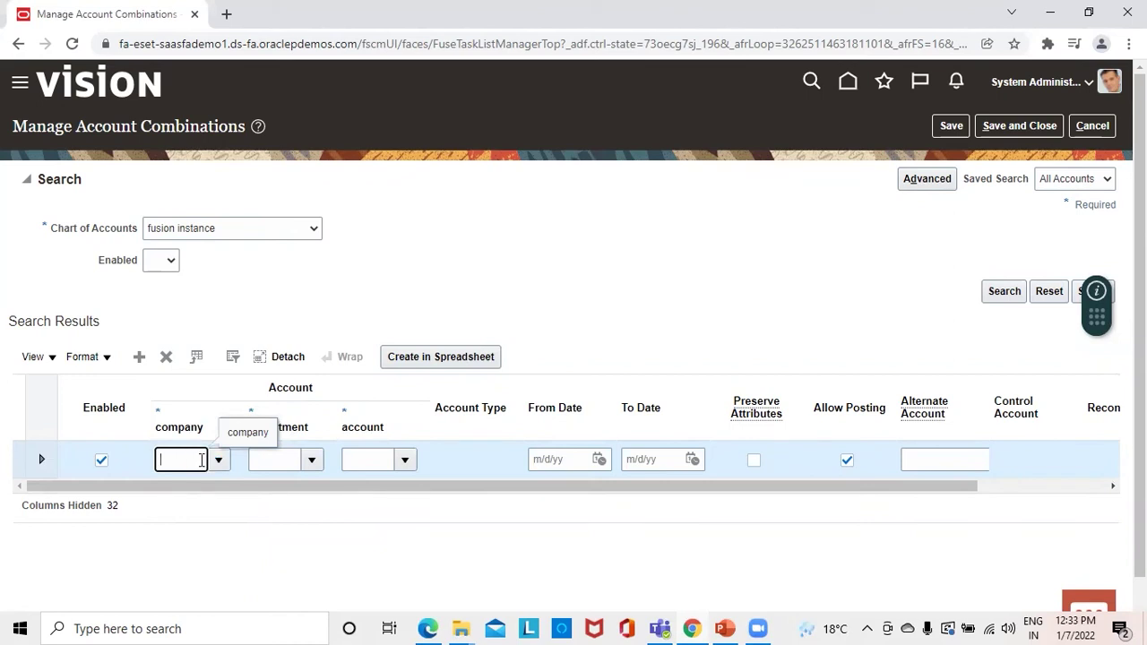
{"action": "left_click", "coordinate": [219, 460]}
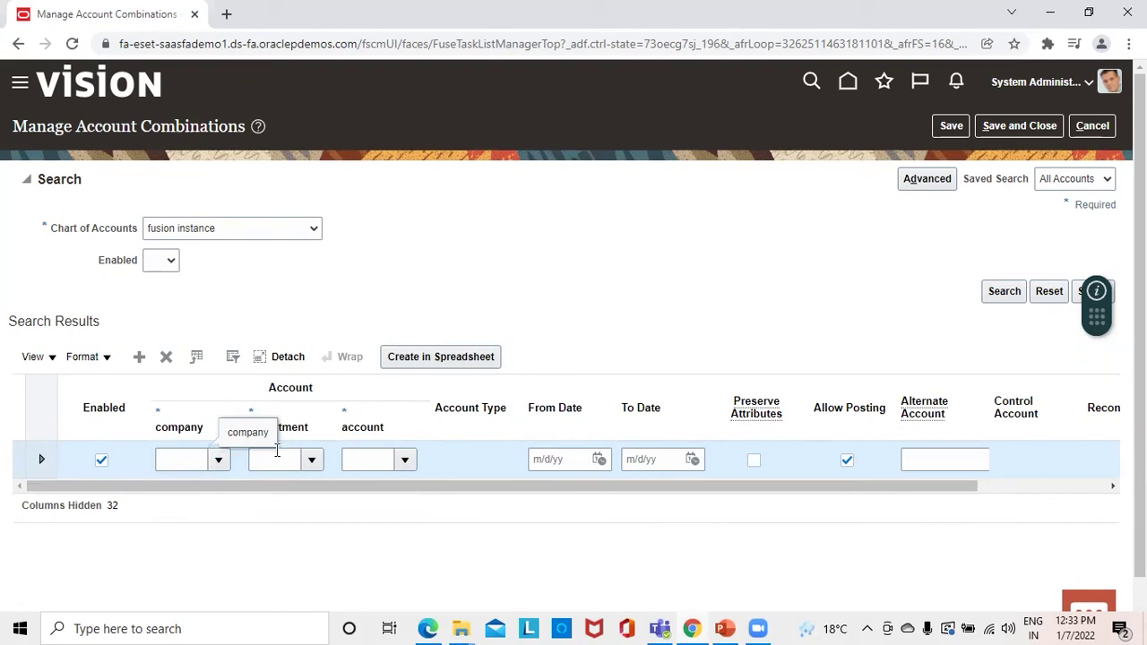
{"action": "left_click", "coordinate": [311, 460]}
{"action": "left_click", "coordinate": [274, 462]}
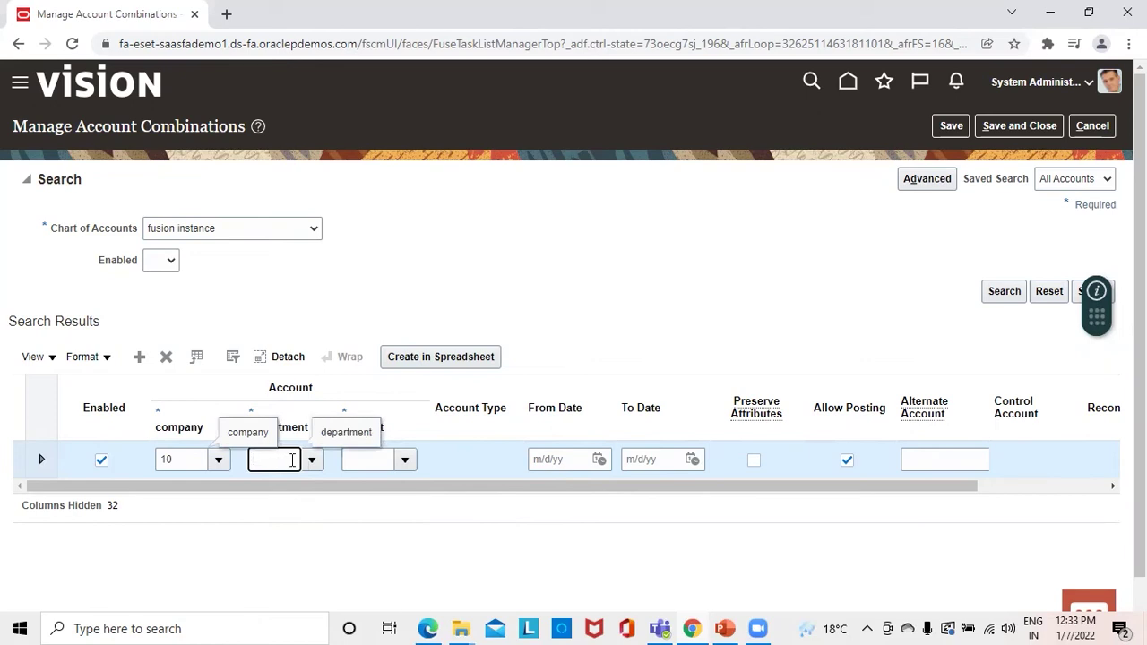
{"action": "type", "text": "000"}
{"action": "key", "text": "Tab"}
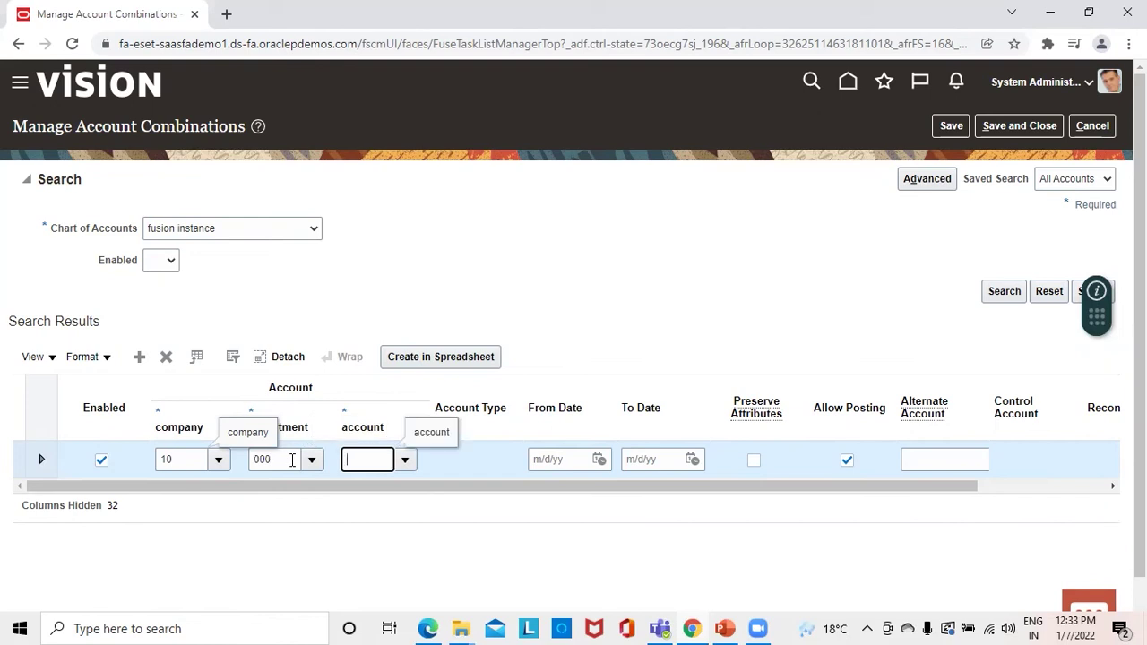
Set the new combination's account to 2000 (cash) and reselect department 000 (none), leaving the dates blank.
{"action": "type", "text": "1000"}
{"action": "key", "text": "BackSpace"}
{"action": "key", "text": "BackSpace"}
{"action": "key", "text": "BackSpace"}
{"action": "key", "text": "BackSpace"}
{"action": "type", "text": "2000"}
{"action": "left_click", "coordinate": [403, 463]}
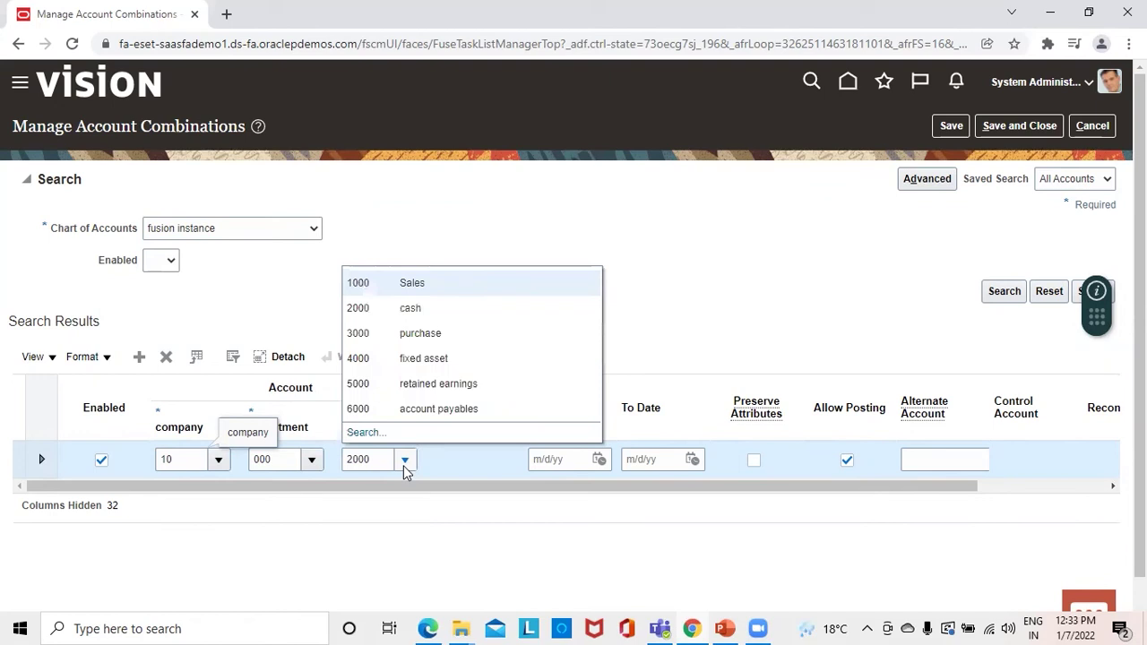
{"action": "left_click", "coordinate": [382, 308]}
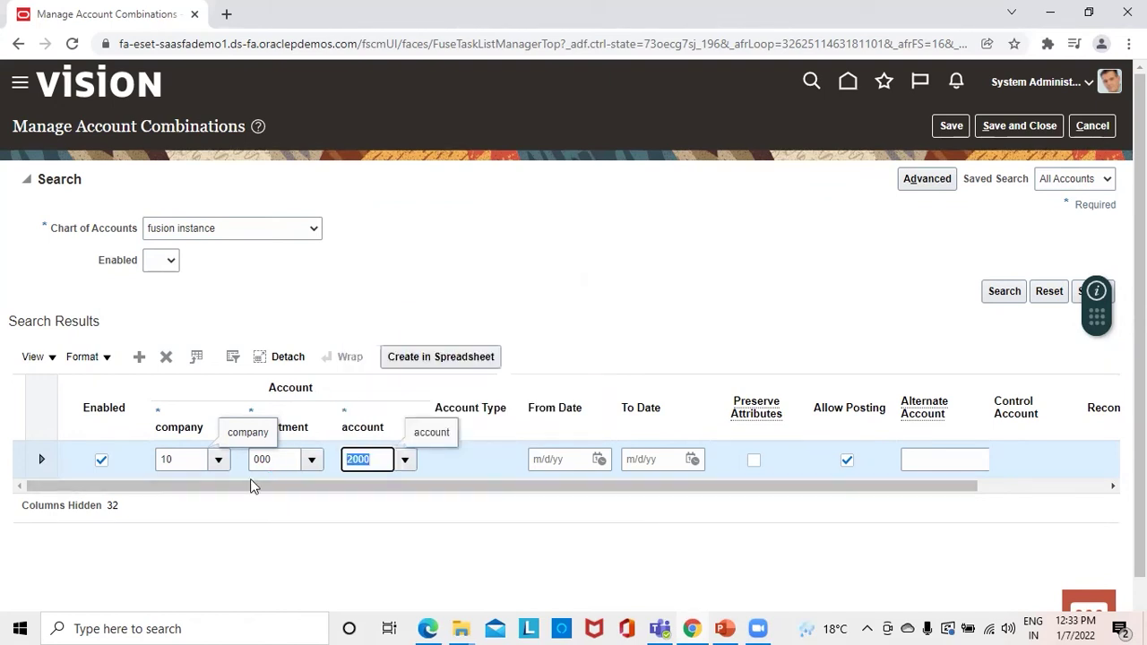
{"action": "left_click", "coordinate": [313, 461]}
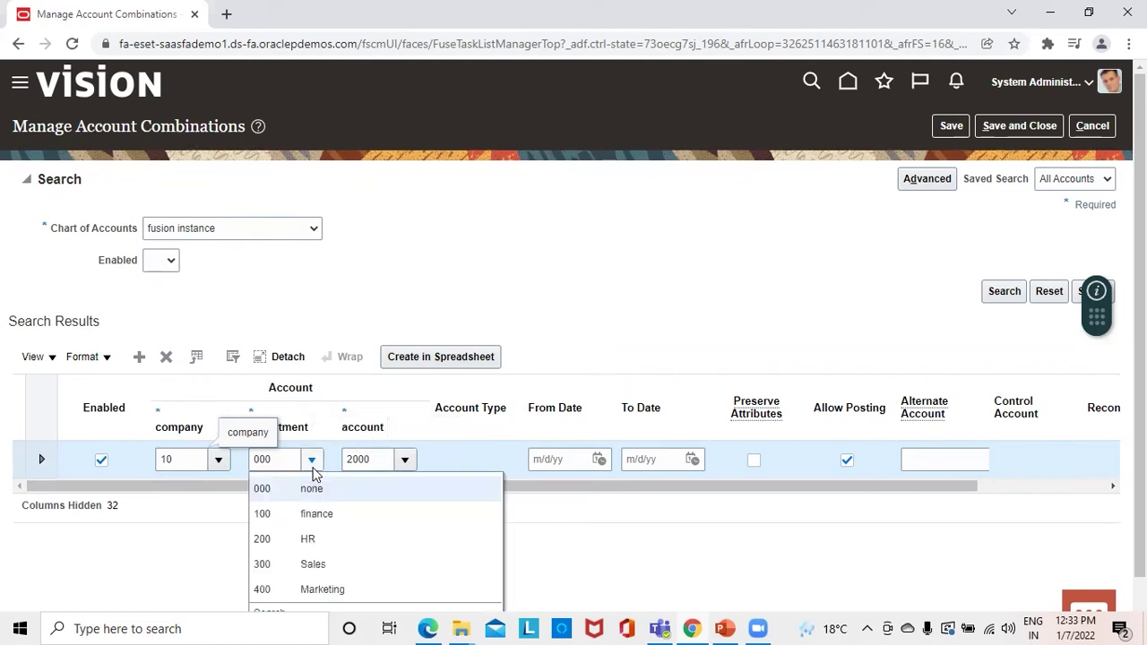
{"action": "left_click", "coordinate": [313, 491]}
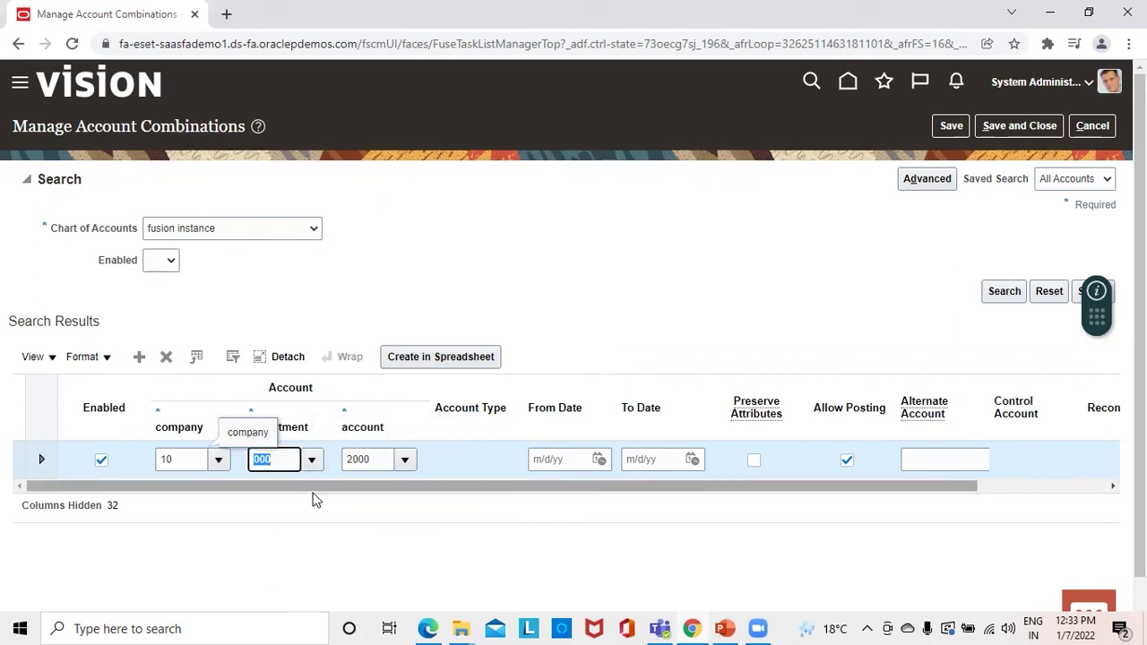
{"action": "left_click", "coordinate": [562, 462]}
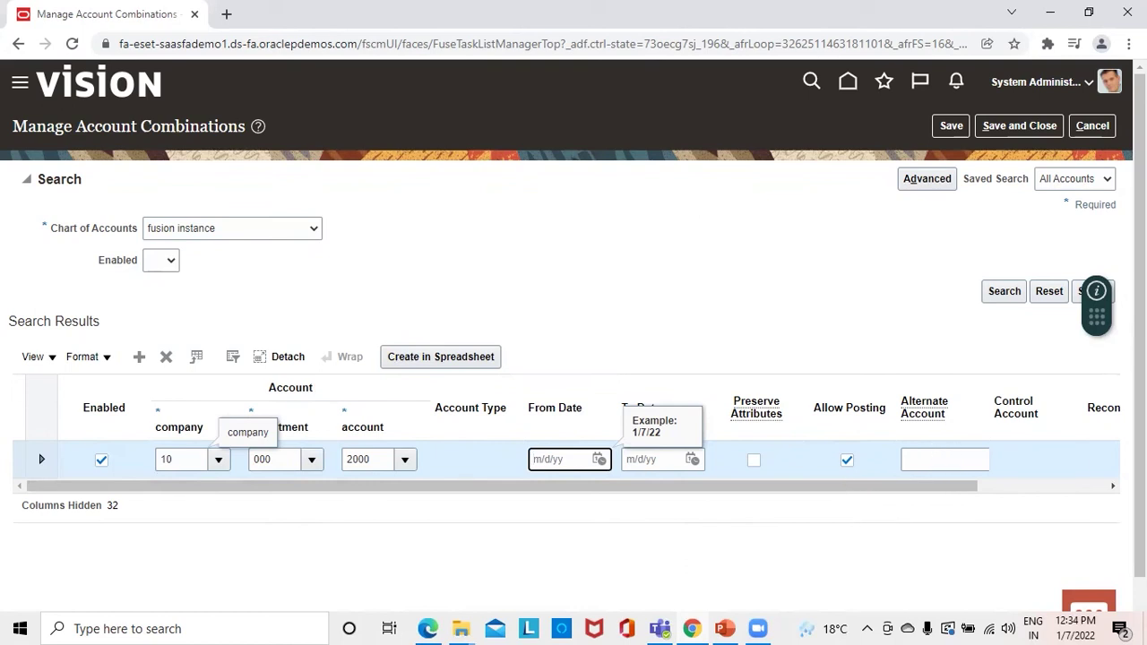
Add a second account combination row for the fusion instance chart of accounts with company 20.
{"action": "left_click", "coordinate": [138, 358]}
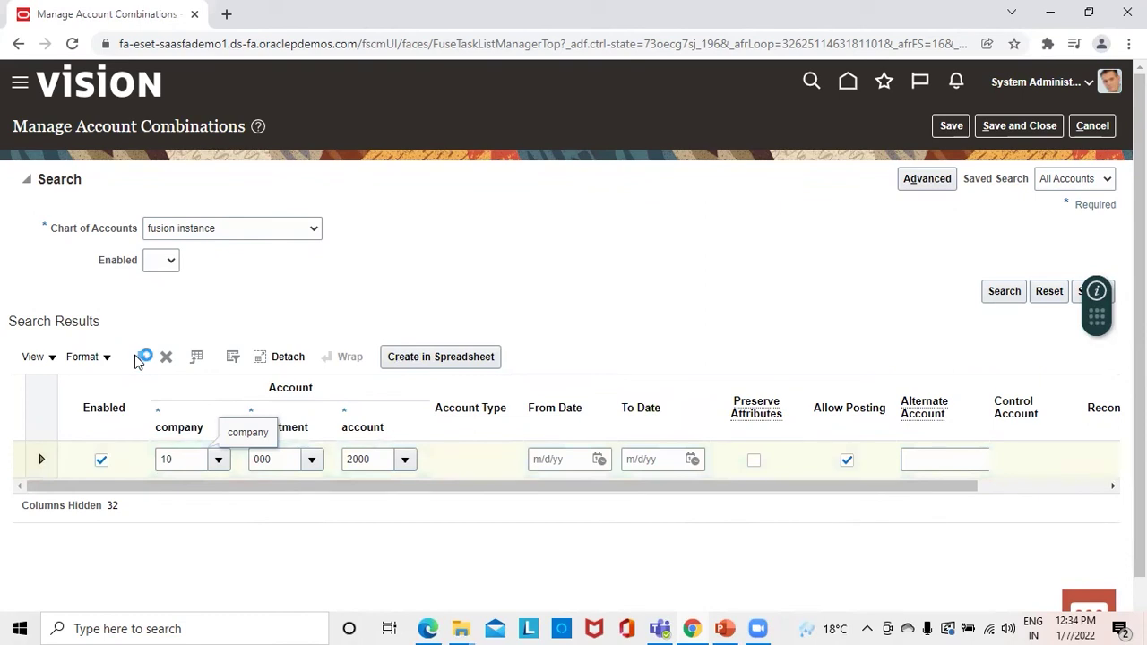
{"action": "left_click", "coordinate": [179, 457]}
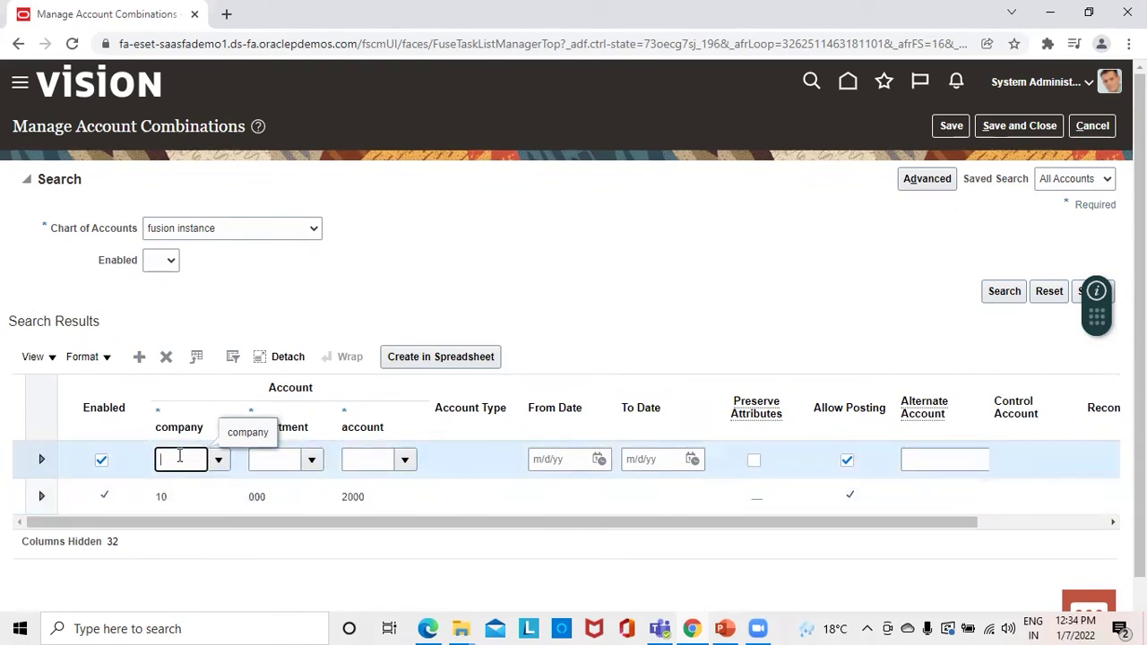
{"action": "type", "text": "20"}
{"action": "left_click", "coordinate": [219, 458]}
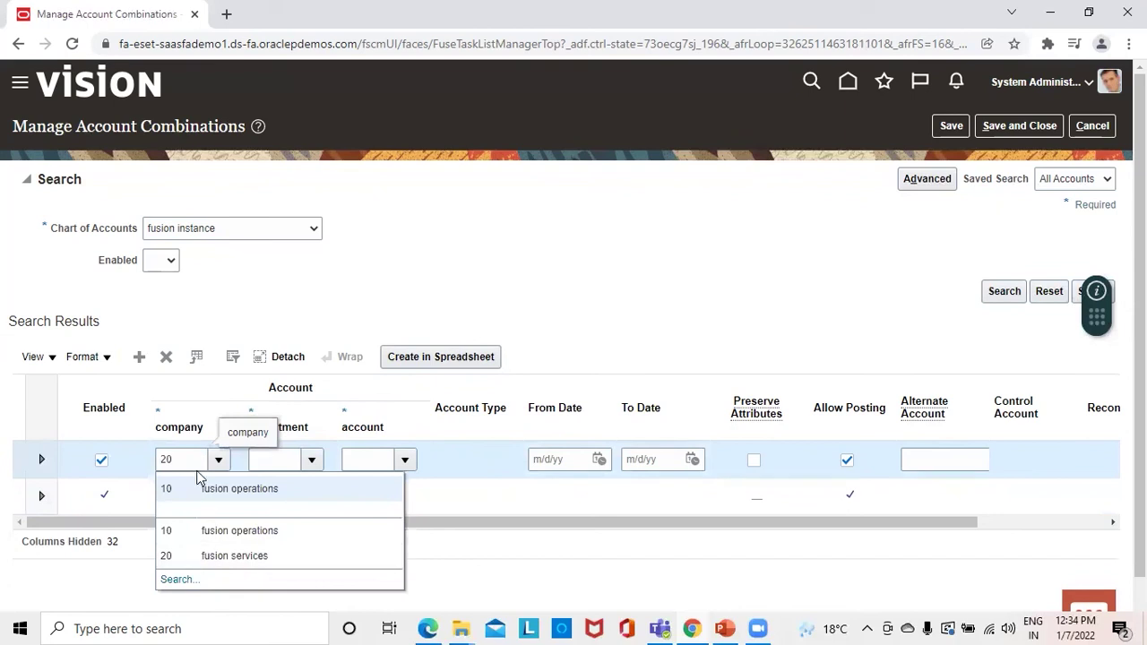
{"action": "left_click", "coordinate": [194, 460]}
Set the new combination's department to 300 and account to 1000, and save both account combinations.
{"action": "left_click", "coordinate": [312, 460]}
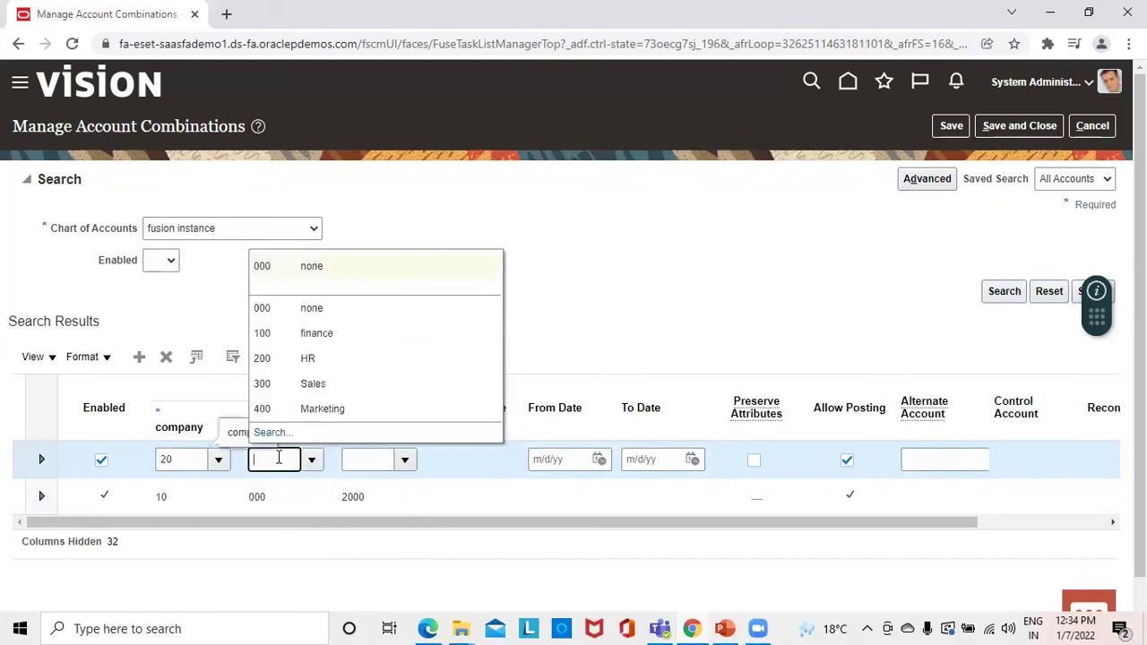
{"action": "type", "text": "300"}
{"action": "left_click", "coordinate": [359, 460]}
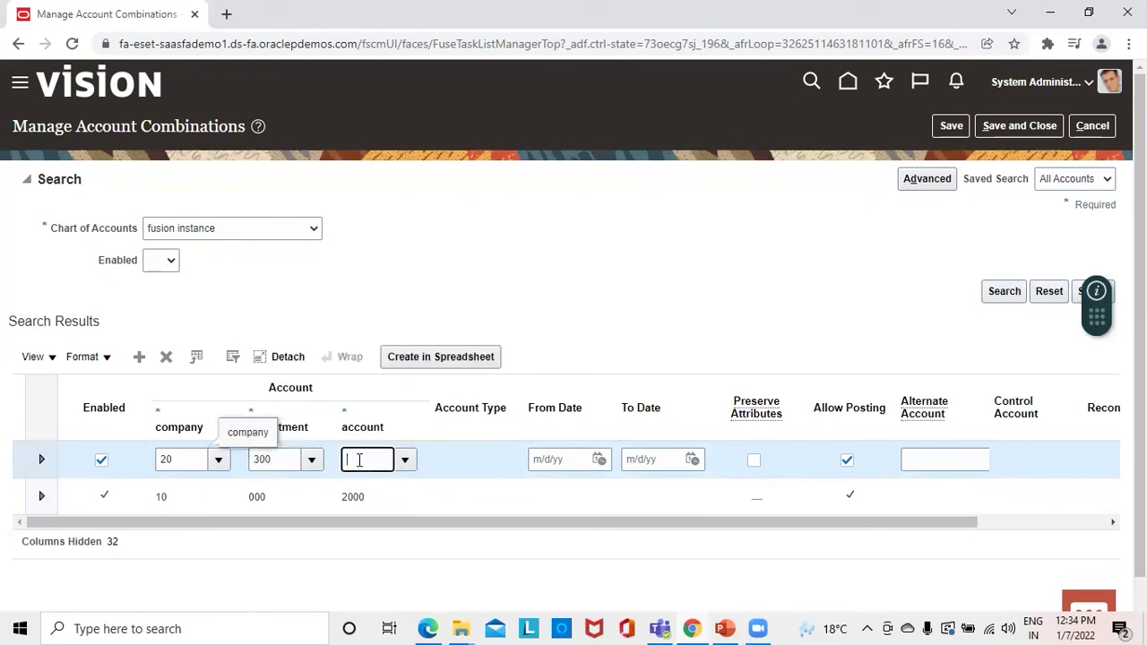
{"action": "type", "text": "1000"}
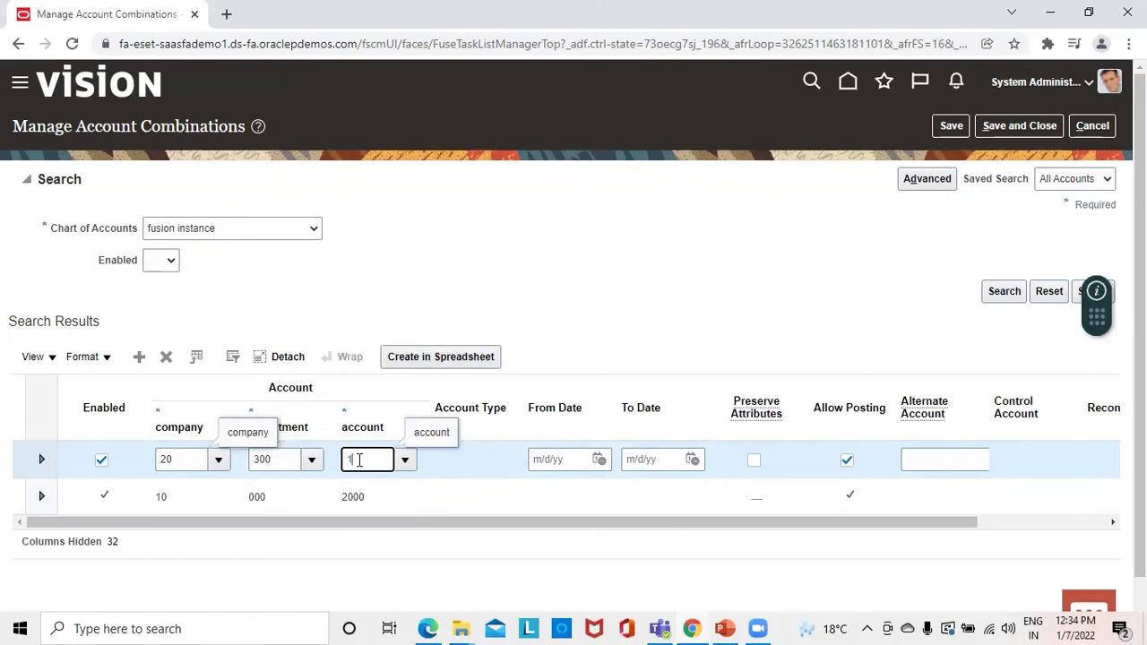
{"action": "left_click", "coordinate": [439, 491]}
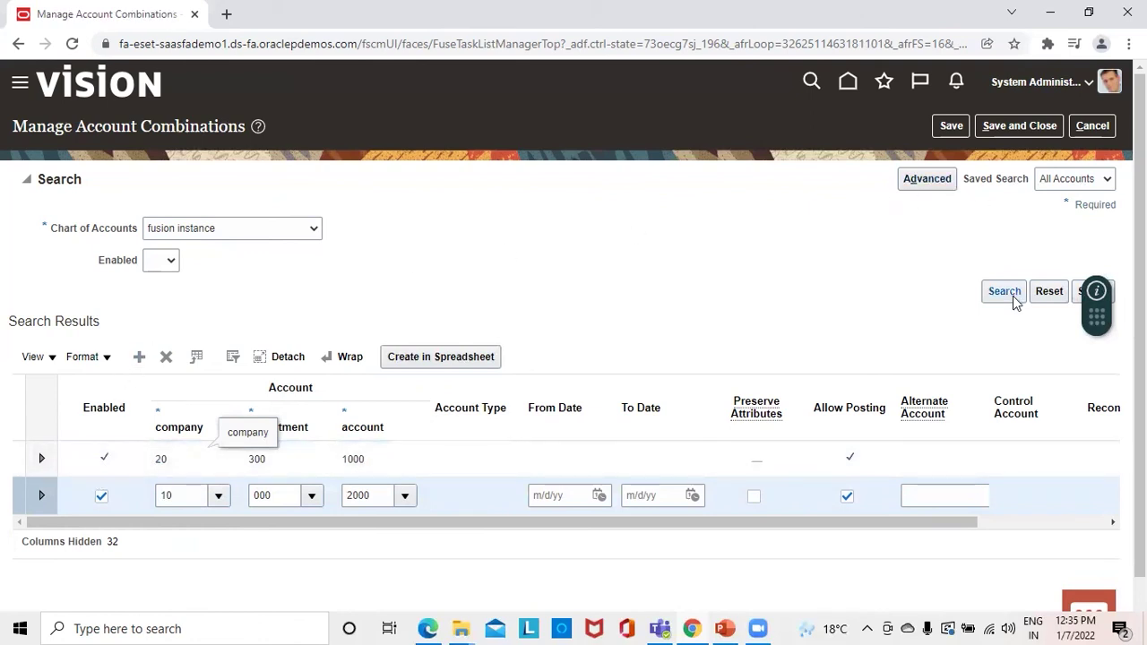
{"action": "left_click", "coordinate": [948, 126]}
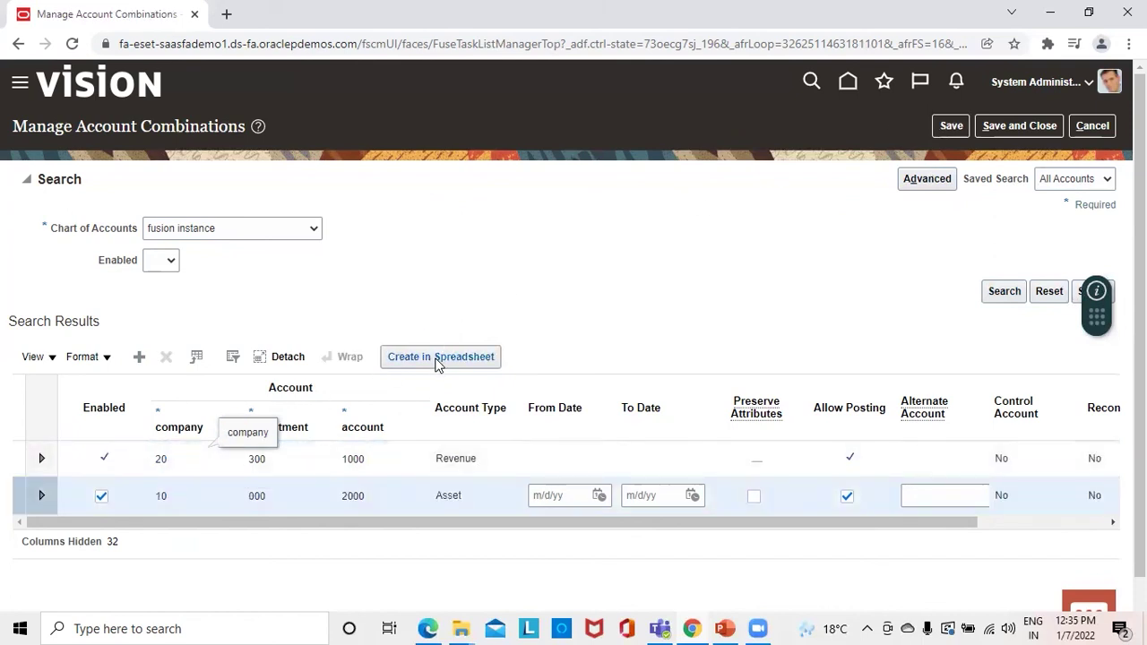
Create the account combinations import spreadsheet, open it in Excel with editing enabled, and accept the connection to the application URL.
{"action": "left_click", "coordinate": [438, 363]}
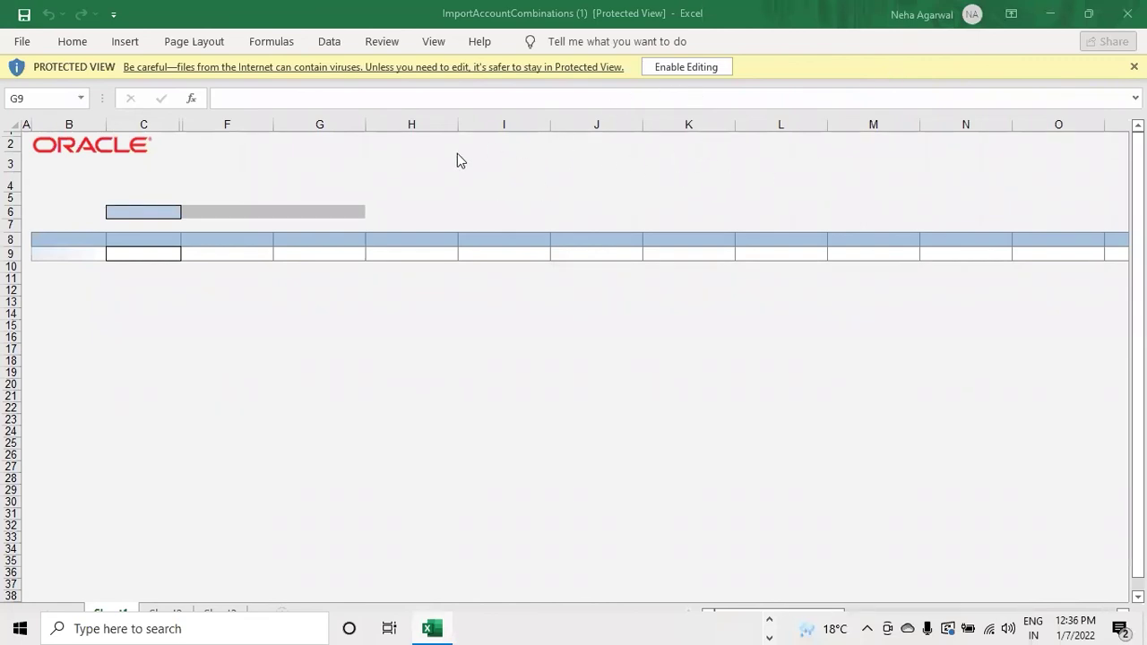
{"action": "left_click", "coordinate": [691, 67]}
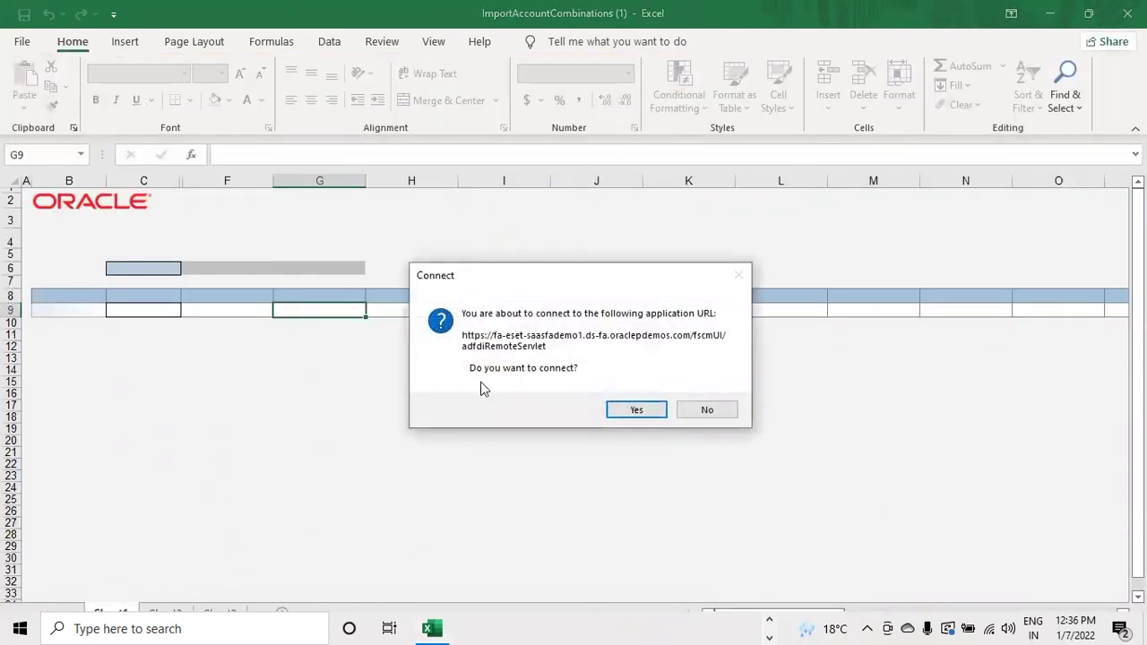
{"action": "left_click", "coordinate": [622, 412]}
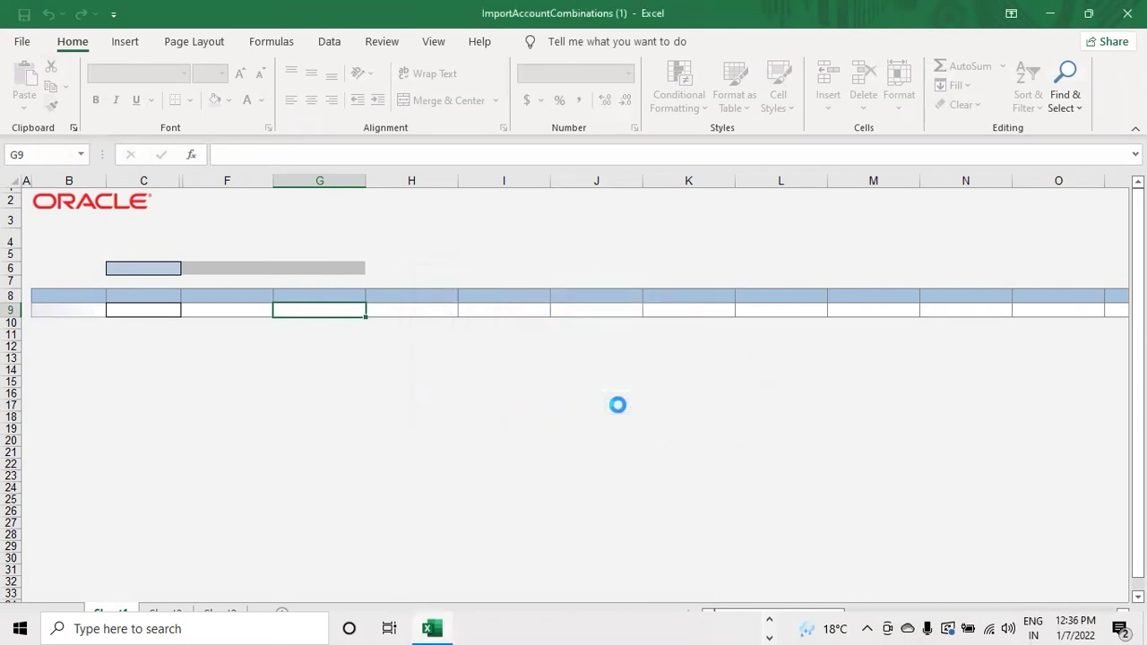